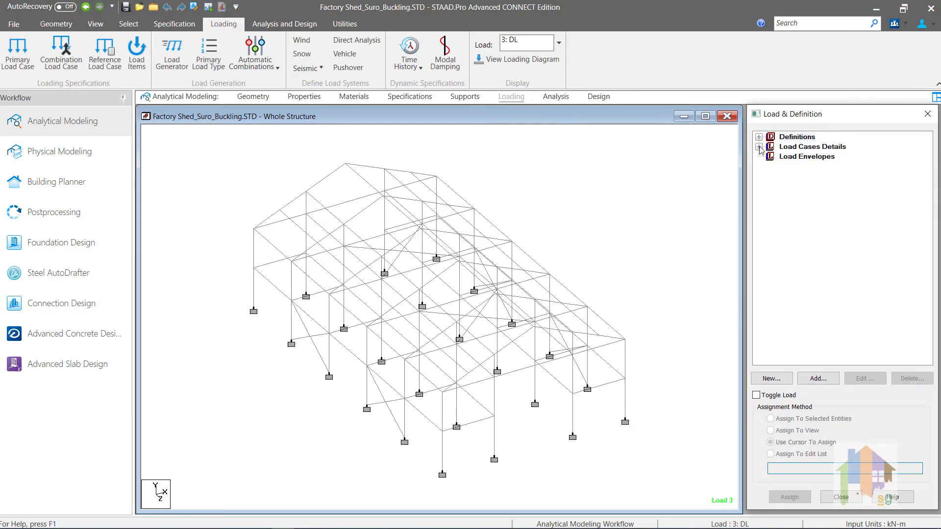
Expand load cases 3: DL, 4: LL and 101: DL+LL, and display the repeat load's definition on the structure.
click(758, 146)
click(770, 156)
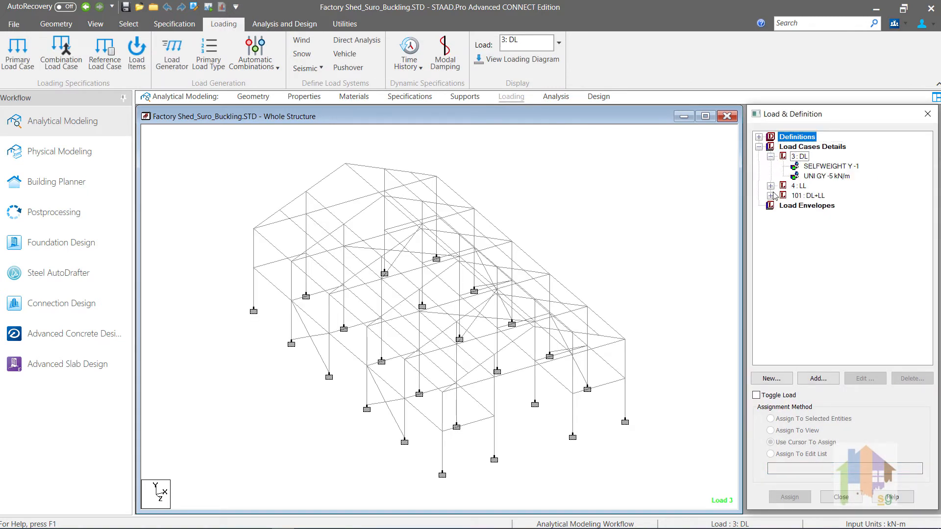
click(770, 186)
click(771, 225)
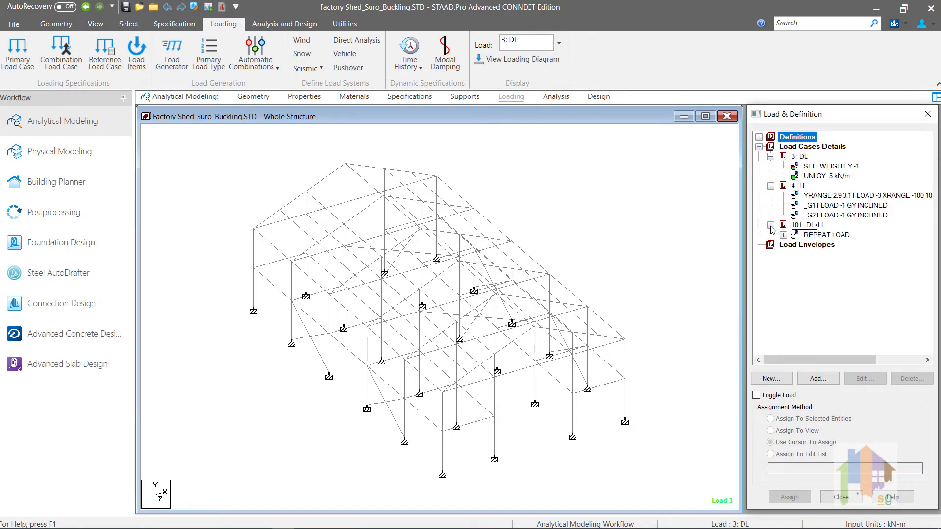
click(783, 235)
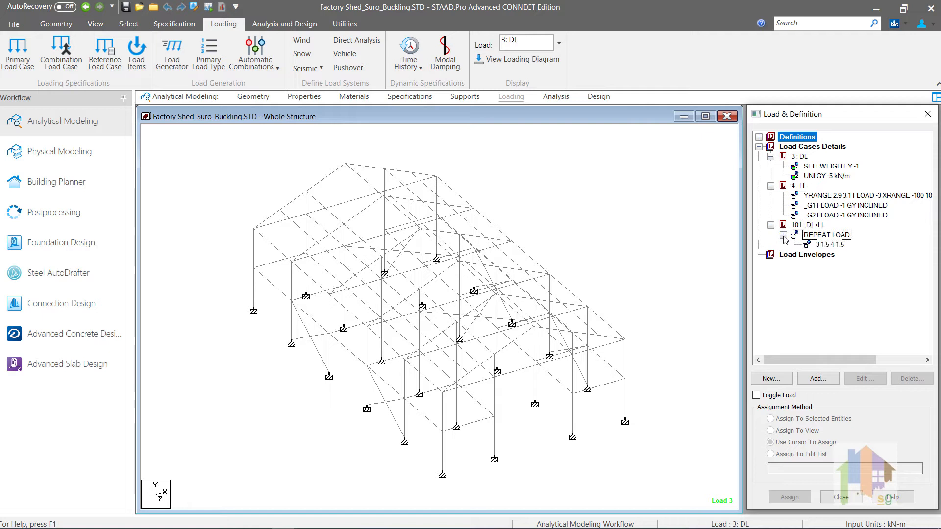
click(836, 246)
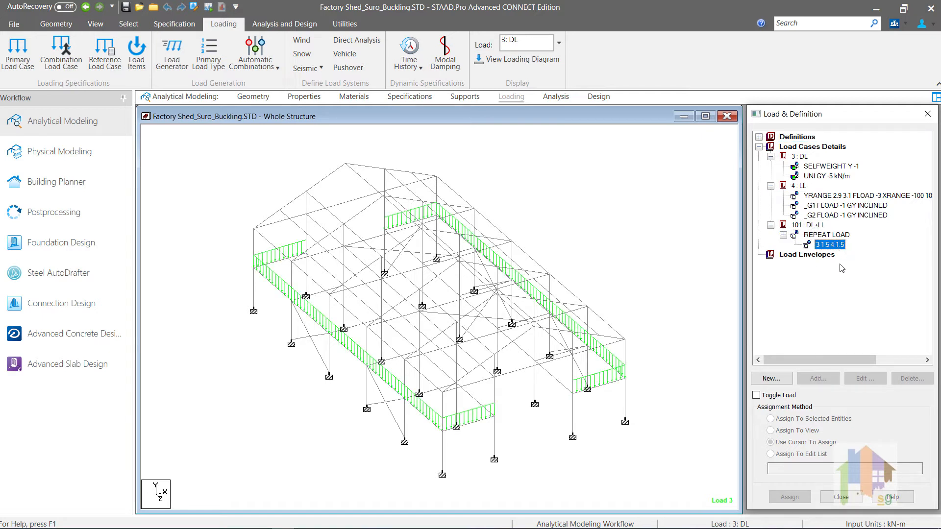
click(563, 136)
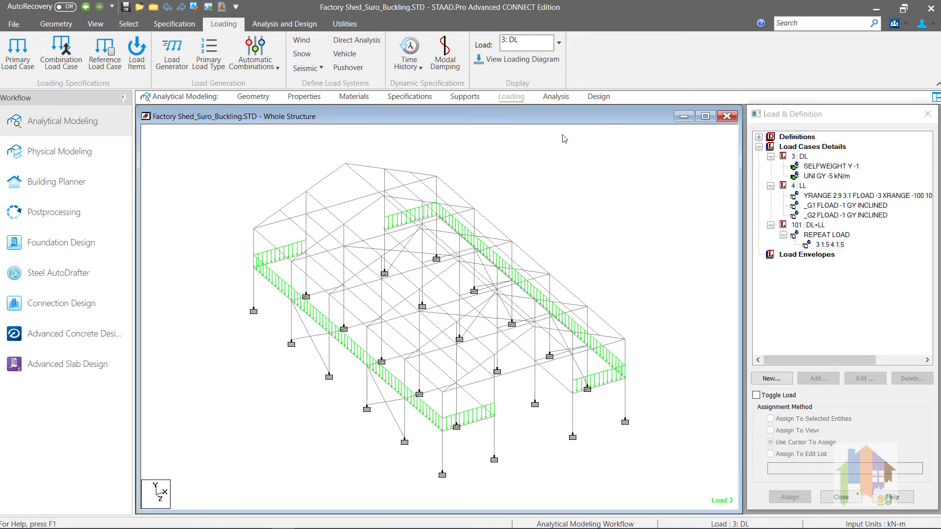
Add a Perform Buckling Analysis command using the Eigen Method with the No Print option.
click(554, 97)
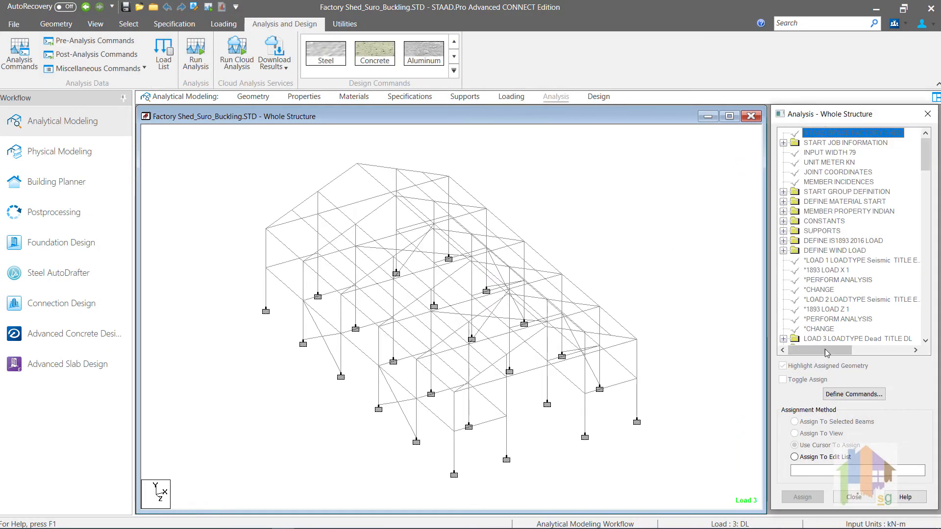
click(848, 395)
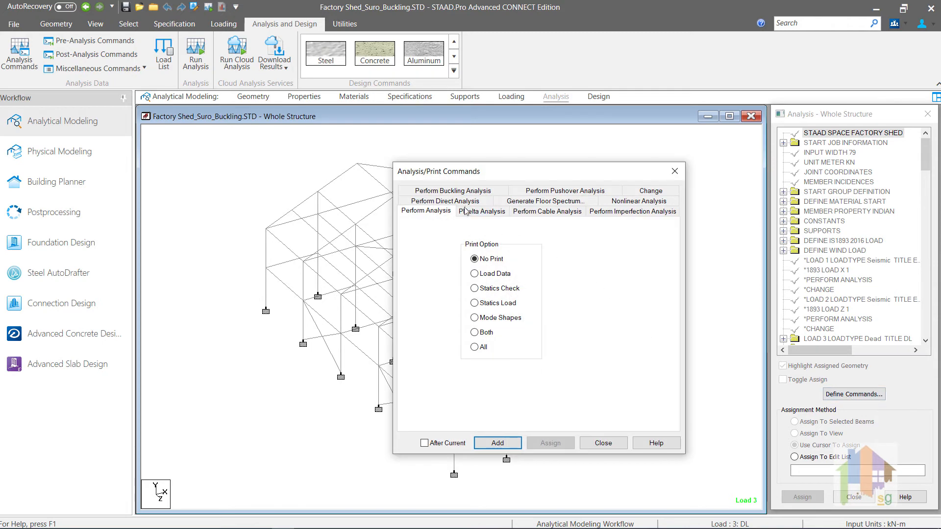
click(469, 191)
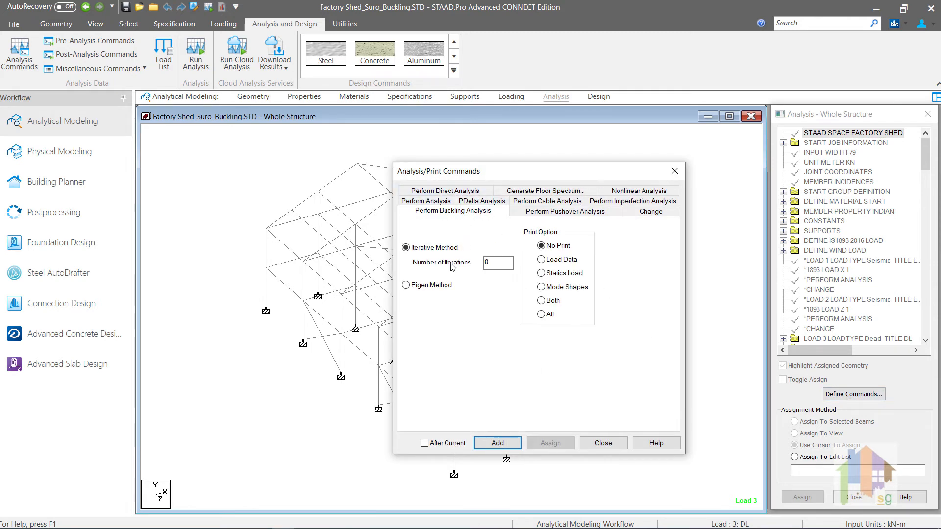
click(430, 286)
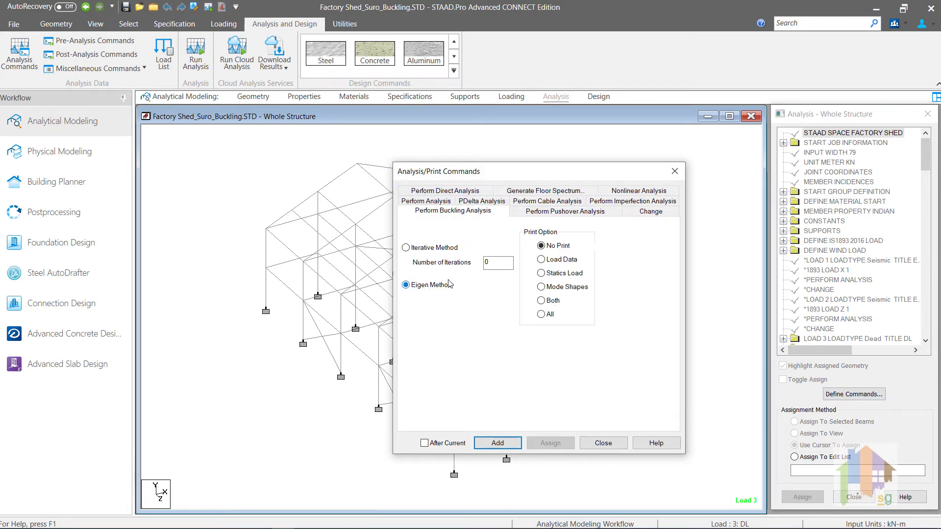
click(497, 441)
click(603, 443)
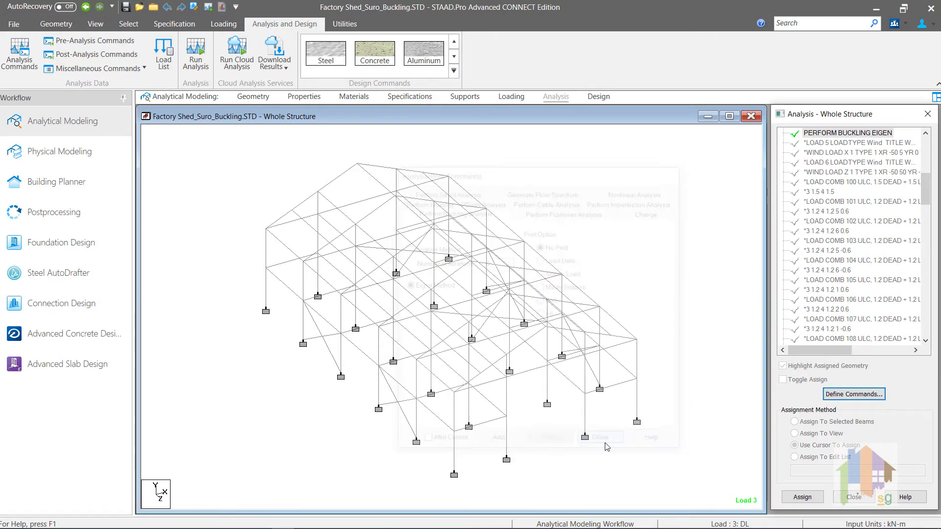
Run the analysis, saving the modified structure, and open the resulting output file.
click(211, 6)
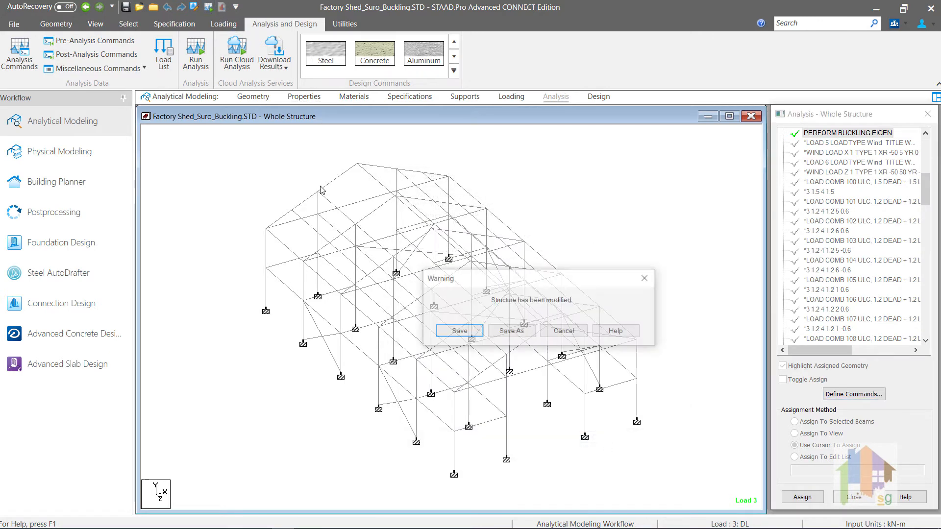
click(454, 338)
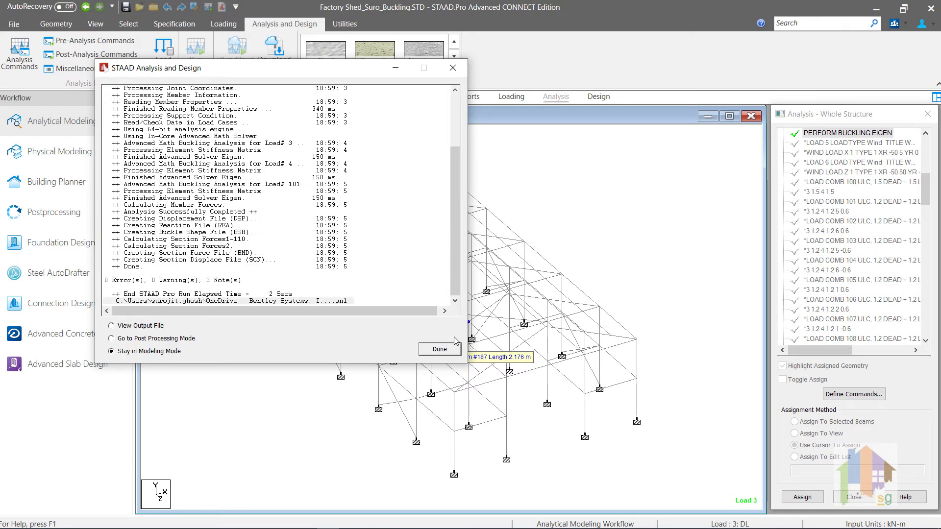
key(Up)
key(Up)
click(440, 349)
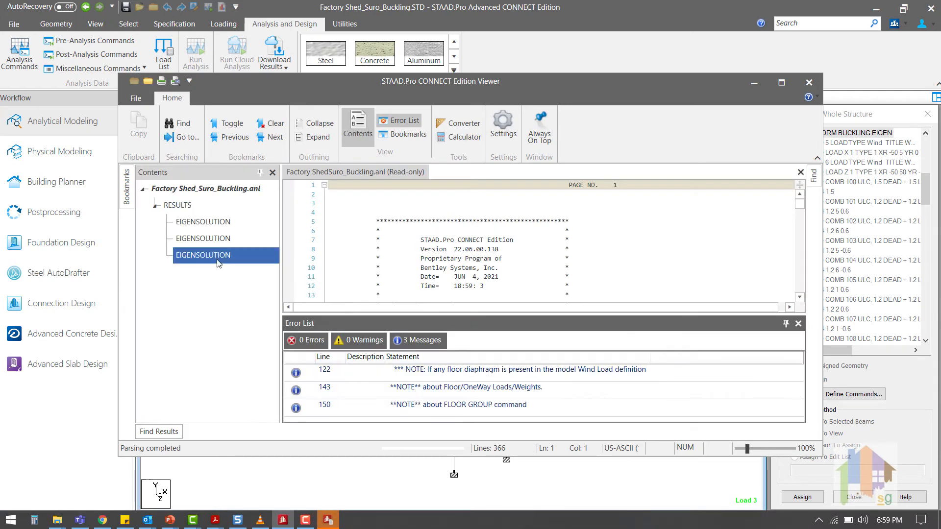
Examine the calculated buckling factors for each load case in the eigensolution results and close the output viewer.
click(203, 222)
scroll(519, 326, down, 5)
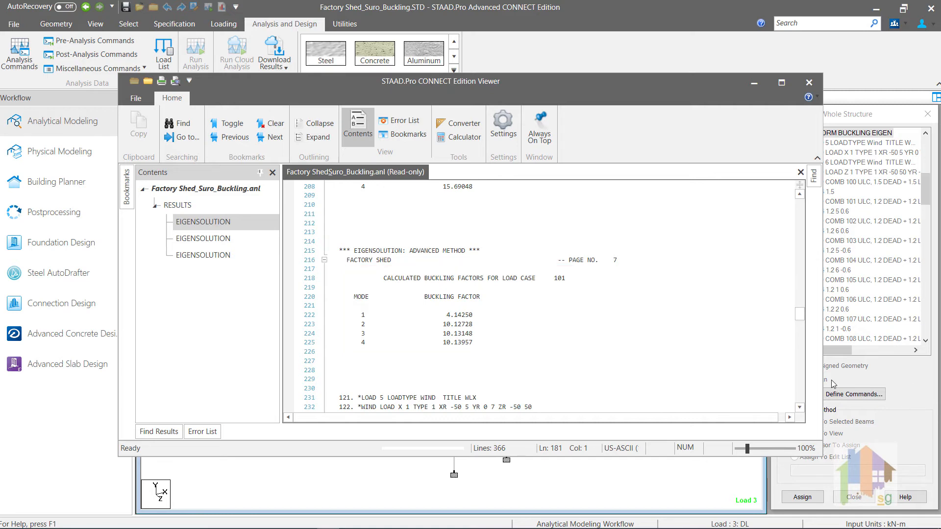
click(809, 82)
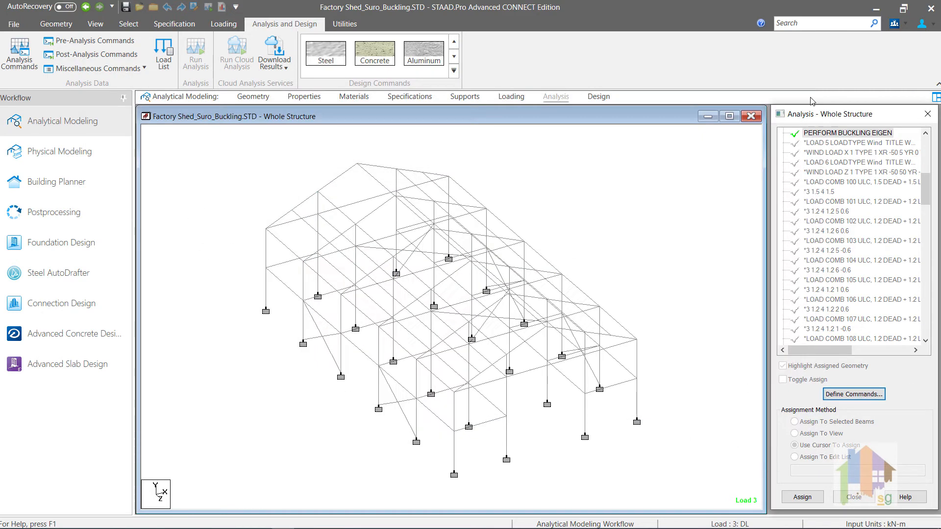
Delete the PERFORM BUCKLING EIGEN command from the analysis command list.
right_click(819, 133)
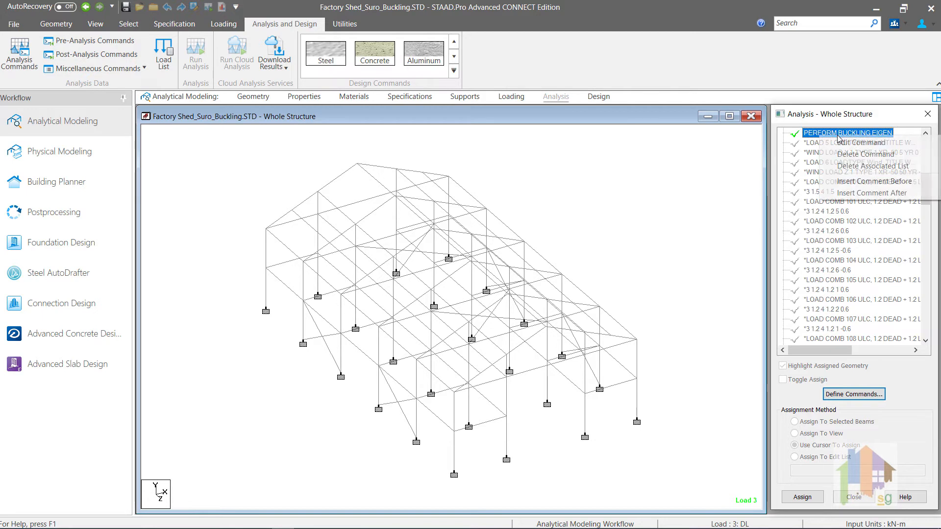
click(843, 152)
click(847, 342)
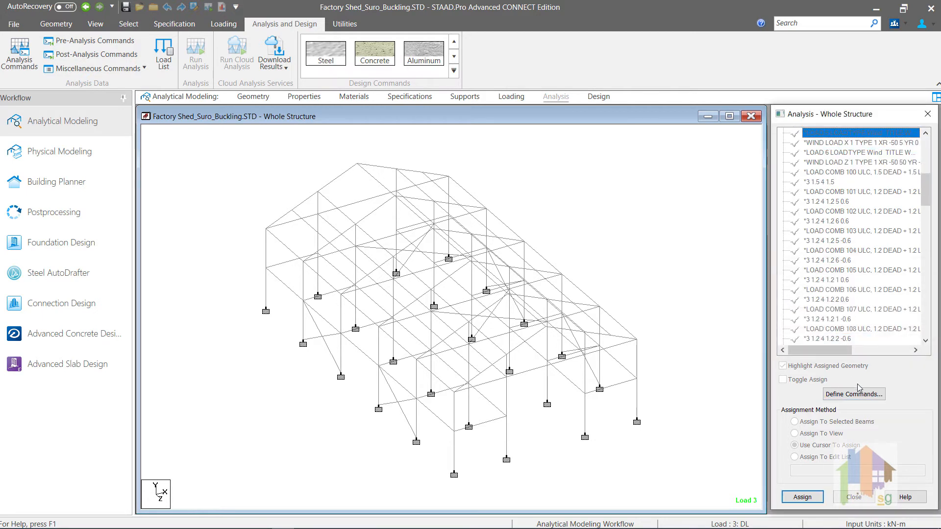
Add a PDelta analysis command with 30 iterations, Small Delta and the No Print option.
click(853, 394)
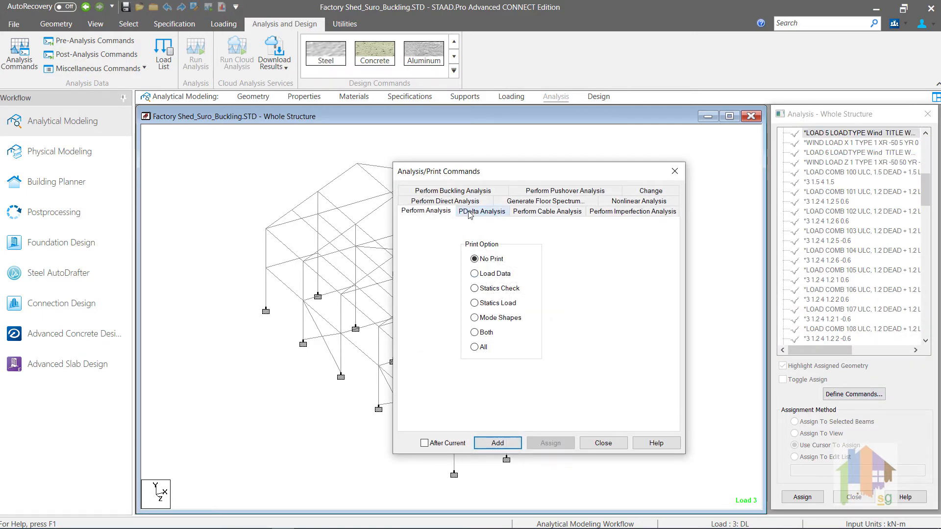
click(470, 212)
text(30)
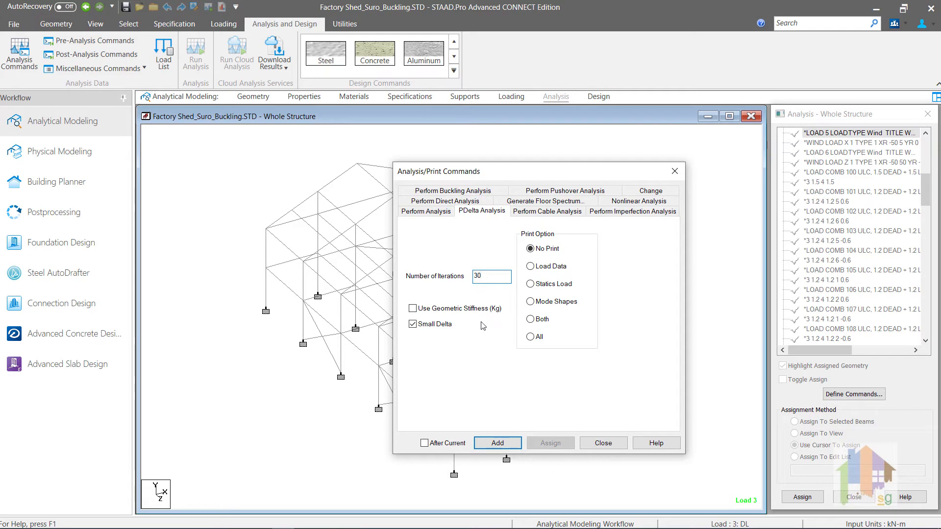
click(498, 443)
click(604, 444)
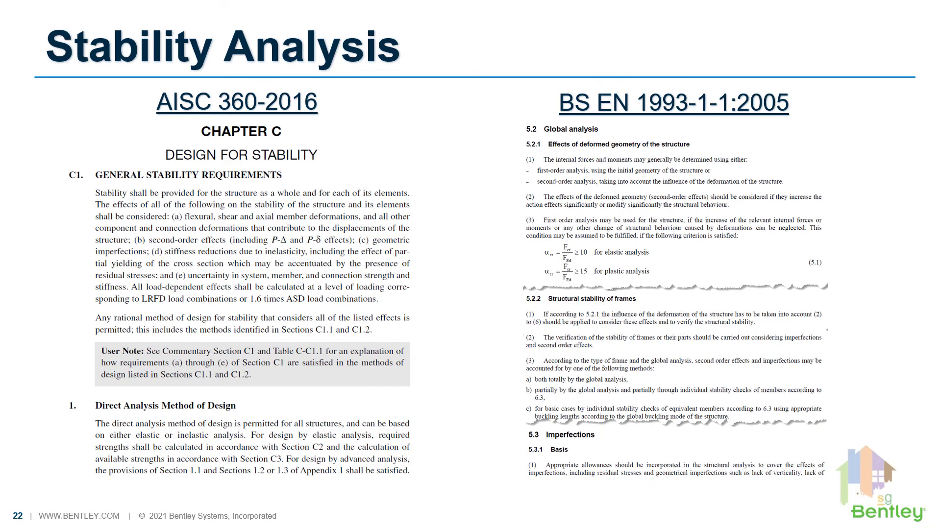
key(Right)
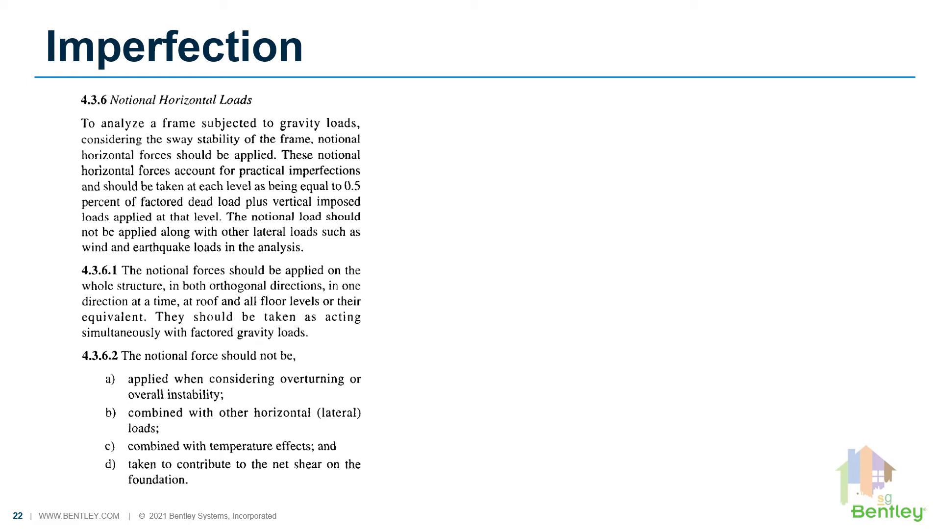
key(Right)
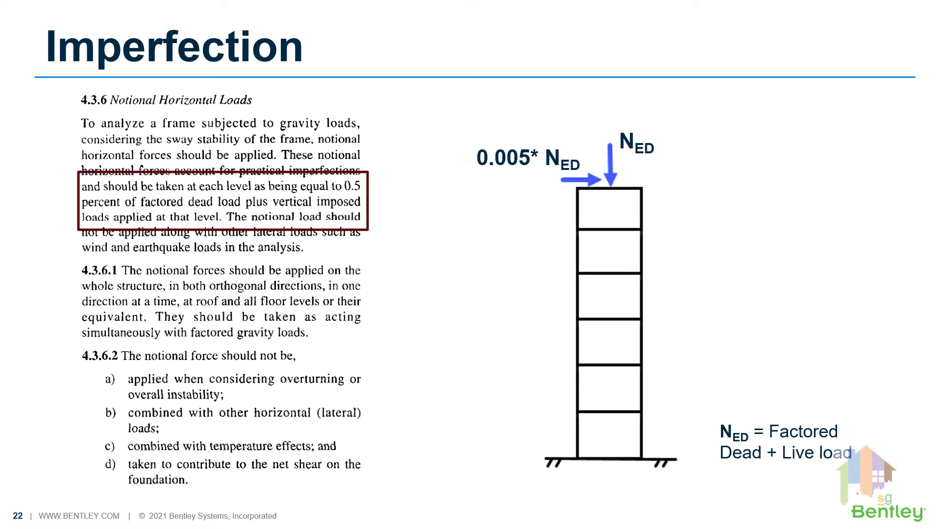
key(Right)
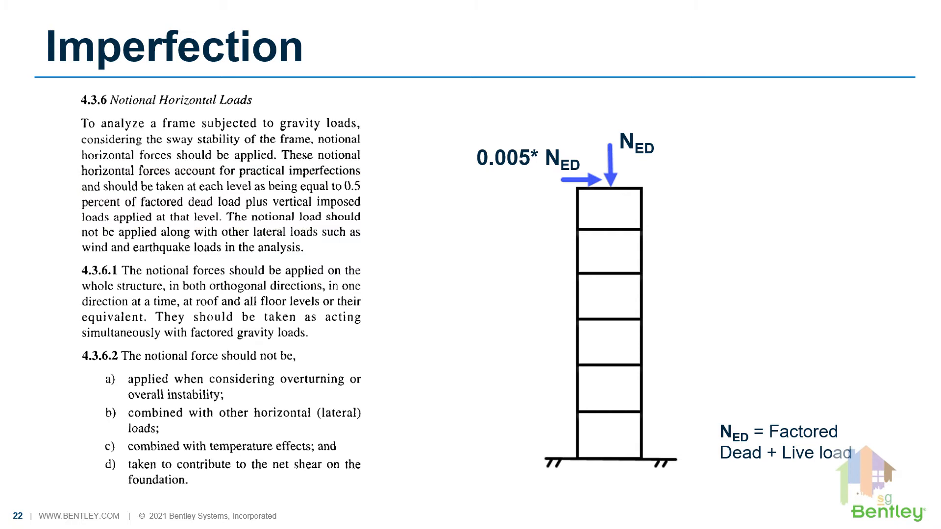
key(Right)
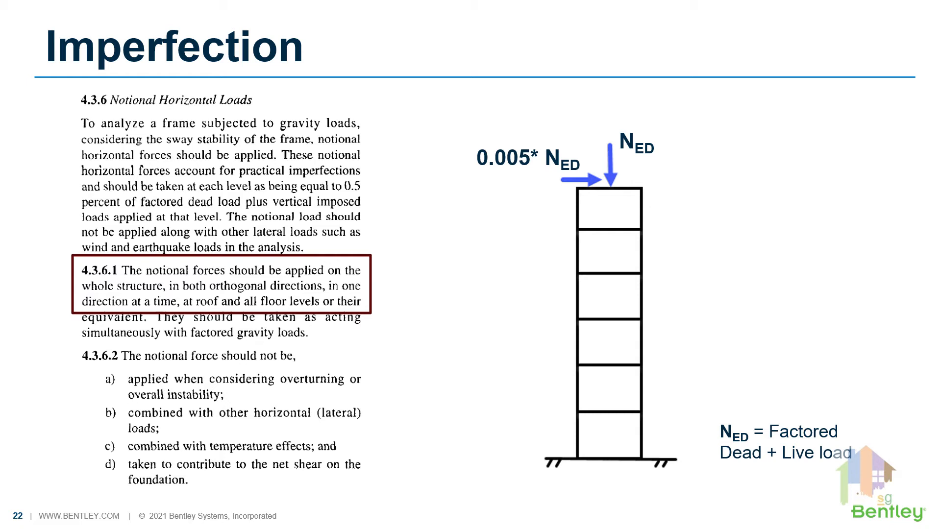
key(Right)
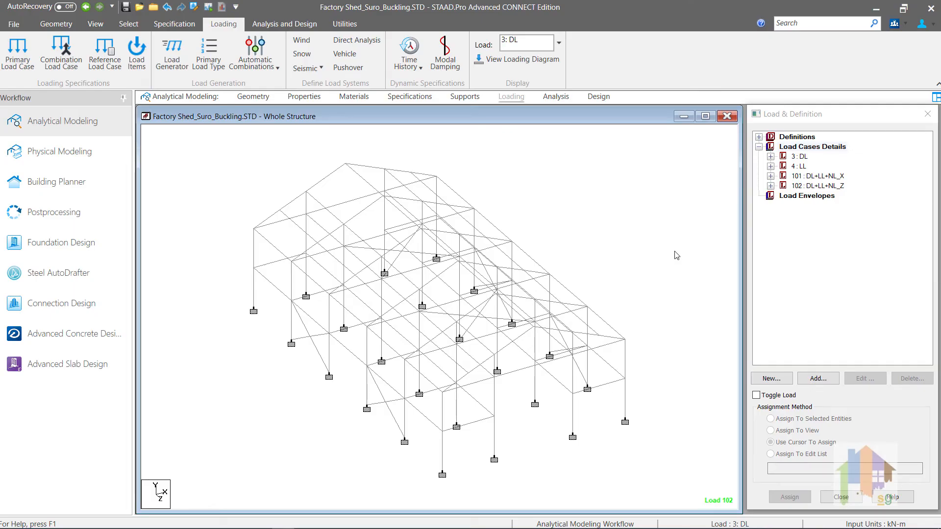
Expand load cases 101: DL+LL+NL_X and 102: DL+LL+NL_Z, including the repeat and notional load items of case 101.
click(770, 176)
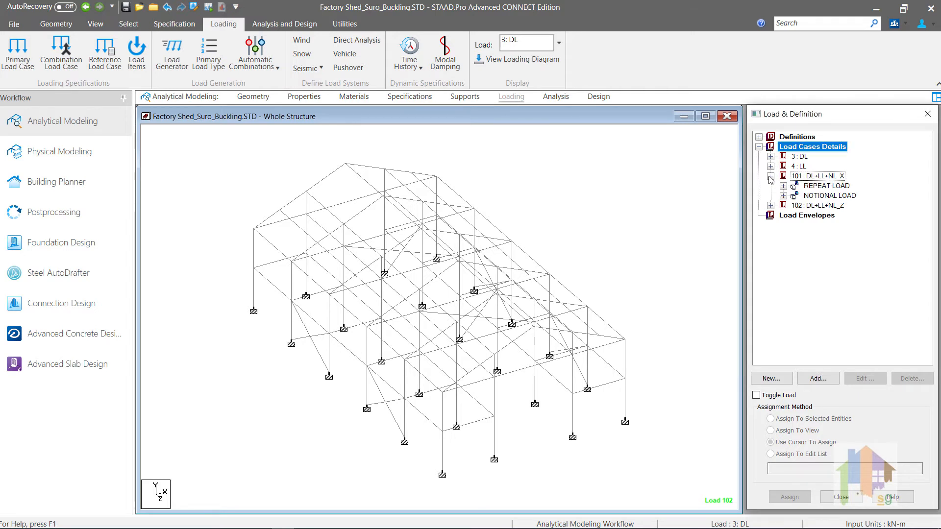
click(771, 206)
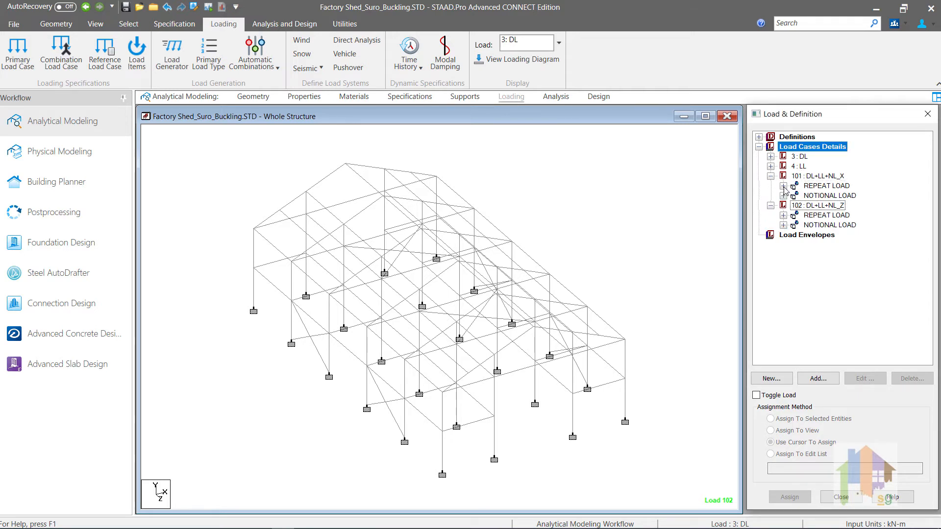
click(783, 186)
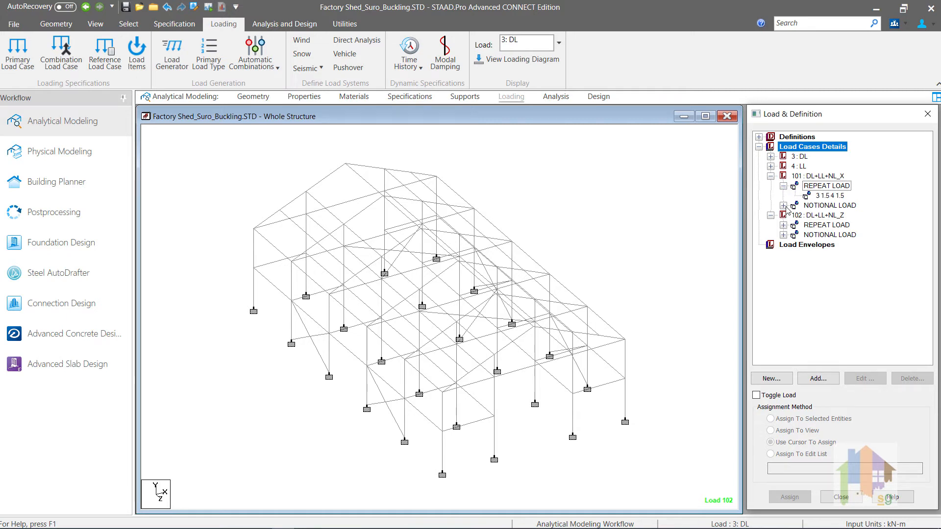
click(783, 206)
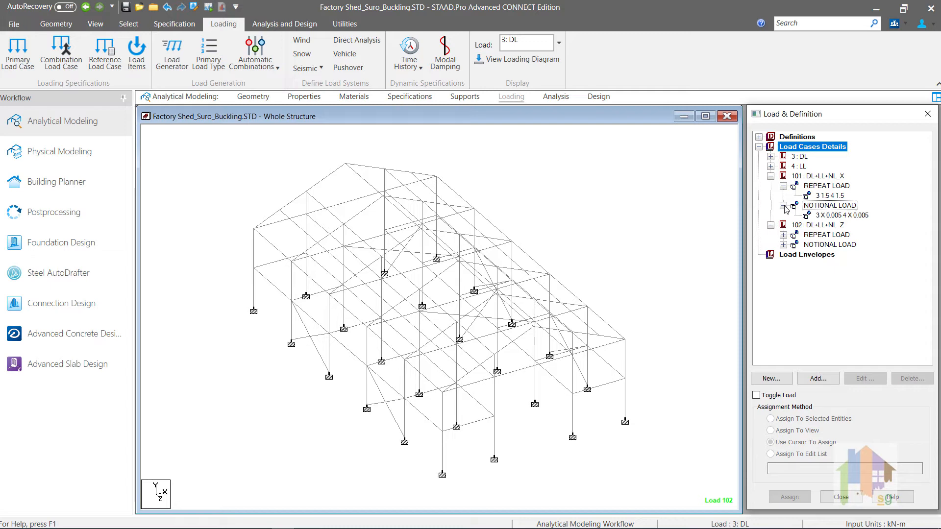
Inspect the notional load definitions of load cases 101 and 102 without modifying them, and collapse case 101.
click(833, 206)
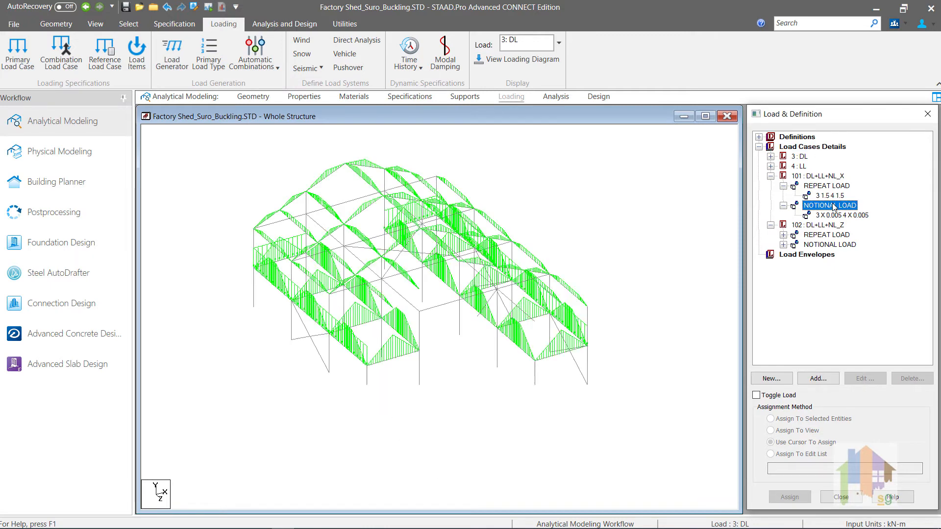
double_click(834, 206)
click(649, 466)
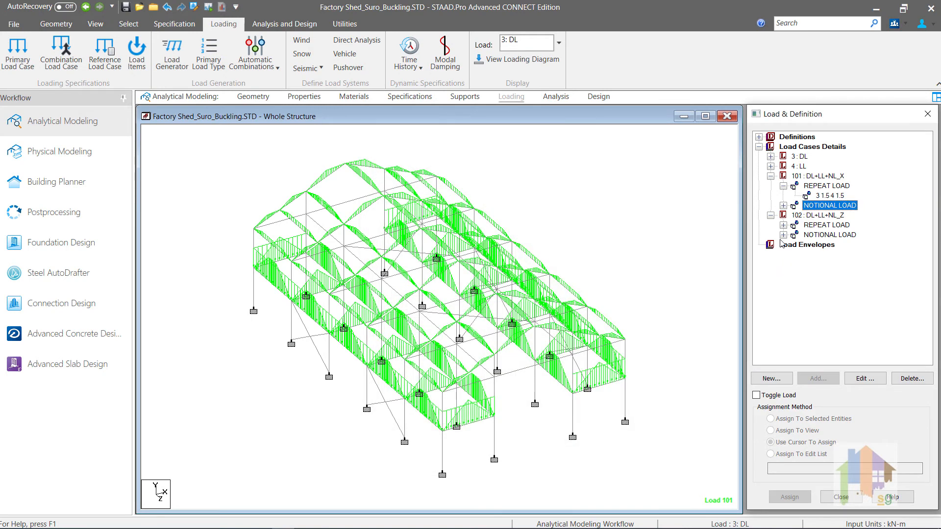
double_click(841, 236)
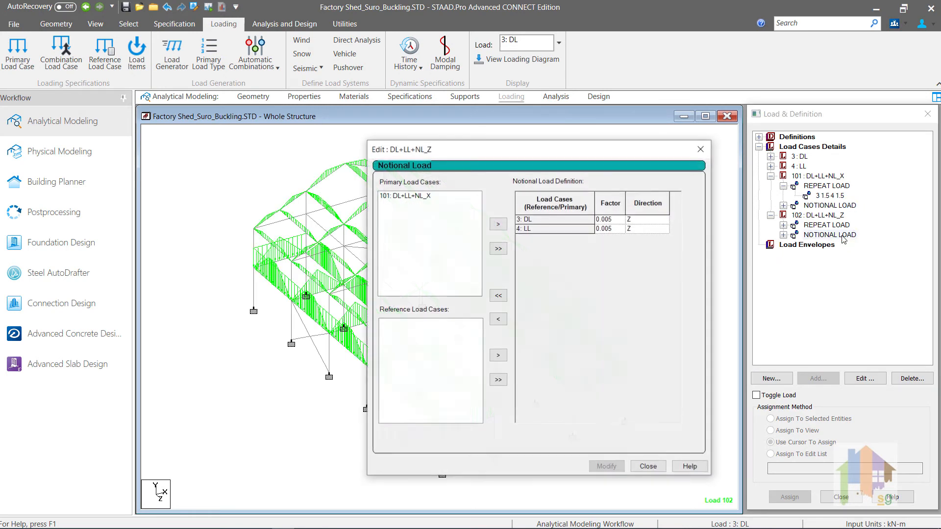
click(650, 467)
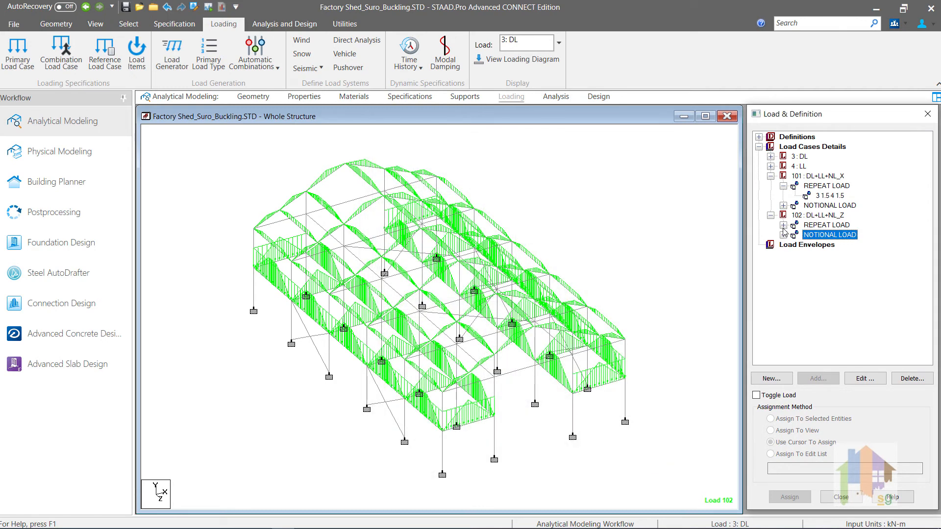
click(783, 186)
click(771, 176)
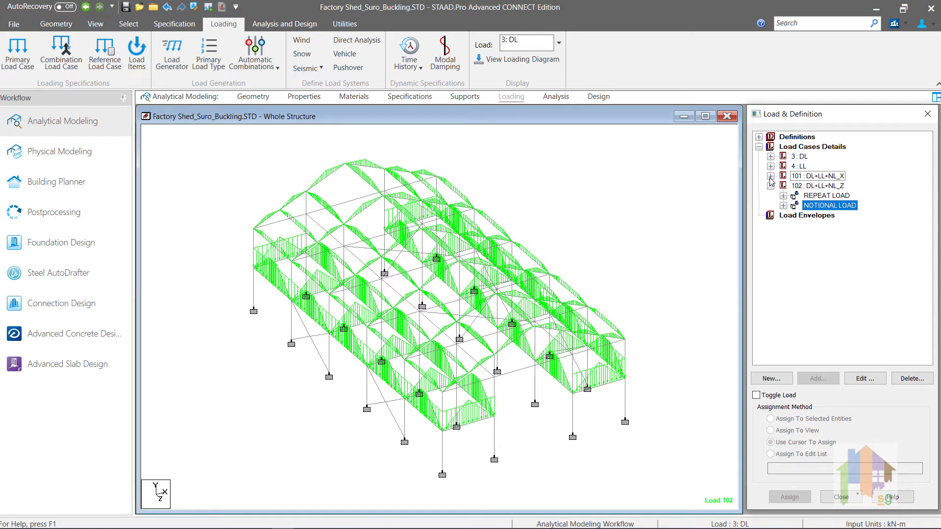
click(669, 224)
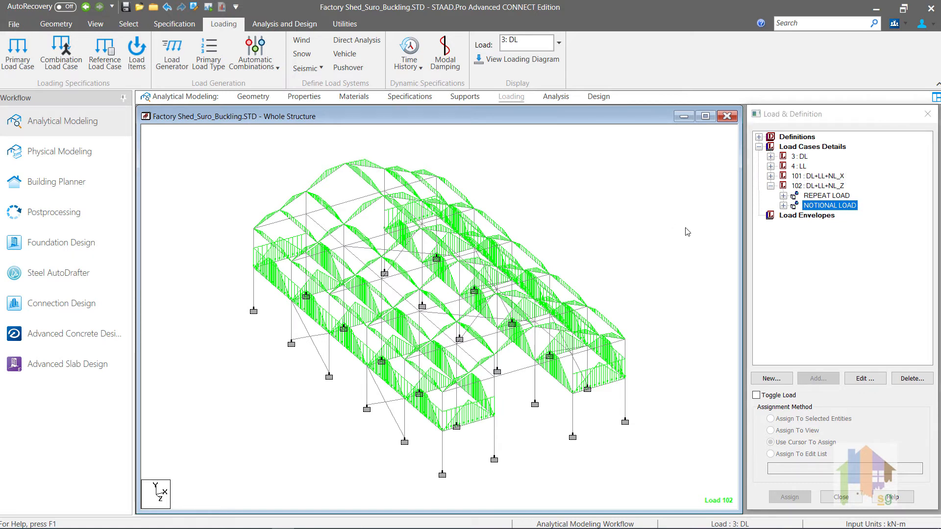
Expand the notional load item of load case 102: DL+LL+NL_Z to examine its load factors.
click(784, 206)
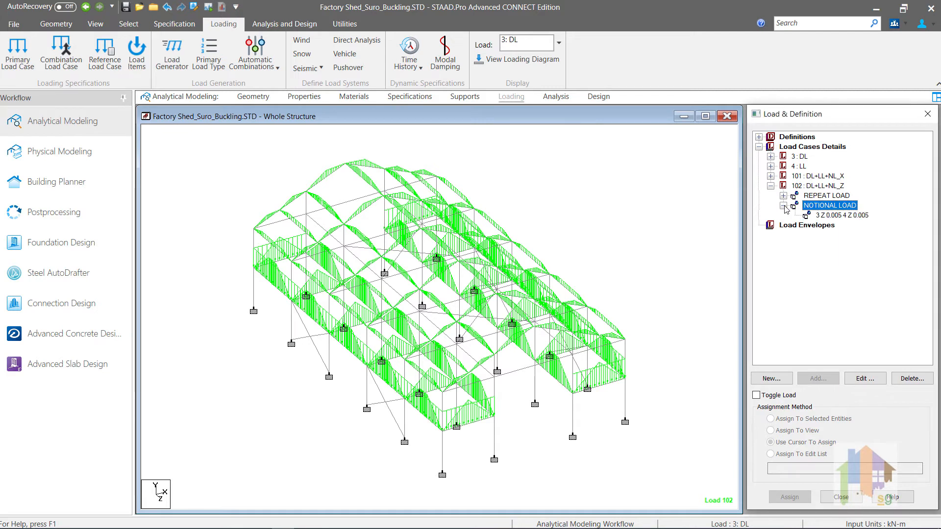
click(700, 266)
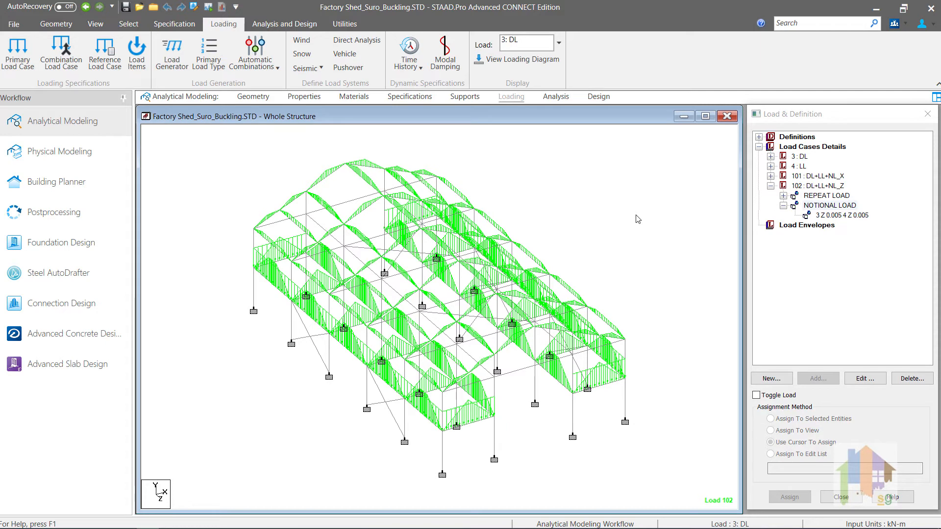
Open the steel design settings for the whole structure and select IS800 2007 LSD as the current design code.
click(598, 97)
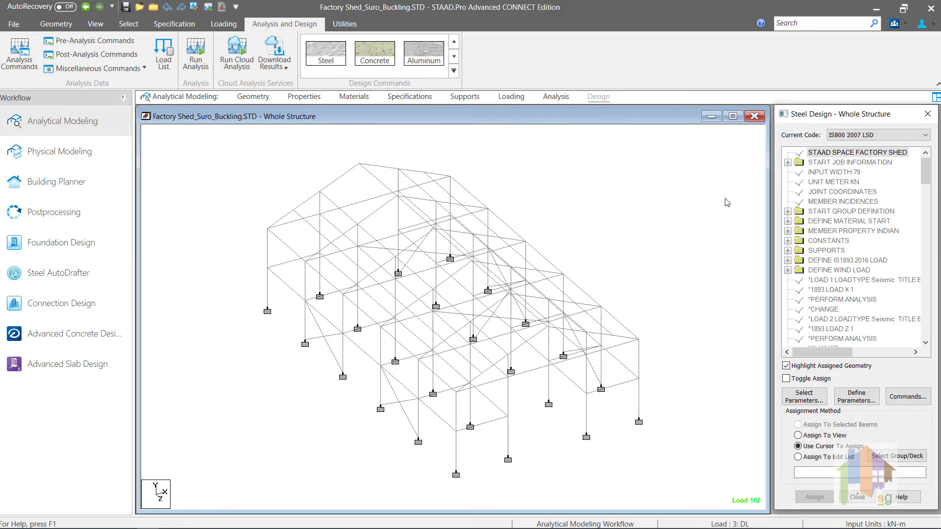
click(893, 137)
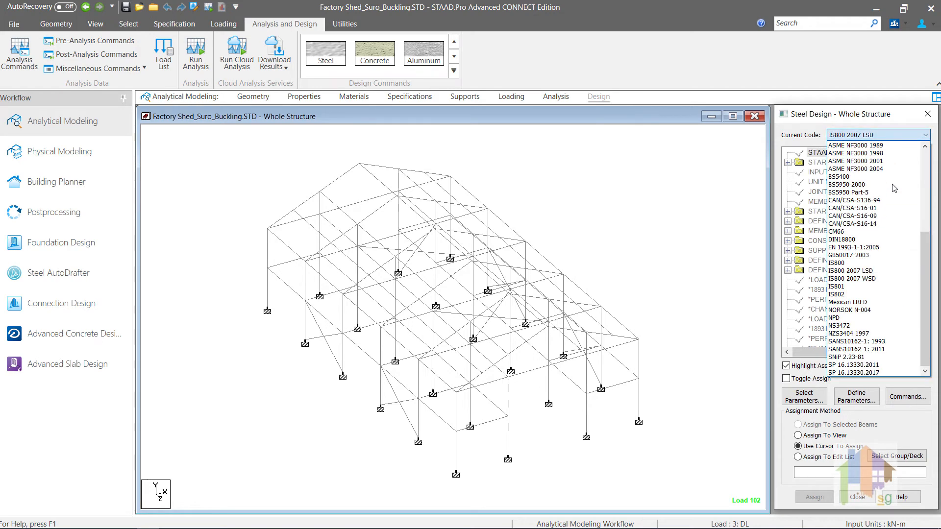
click(892, 275)
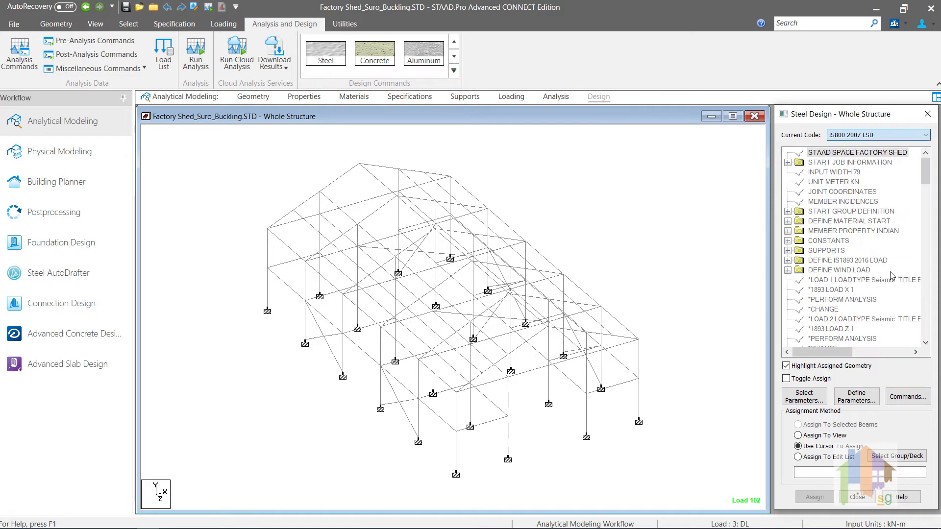
Review the IS 800:2007 design parameters table from ALPHA onwards in STAAD.Pro Help, then close the design parameter definitions without adding any.
click(857, 398)
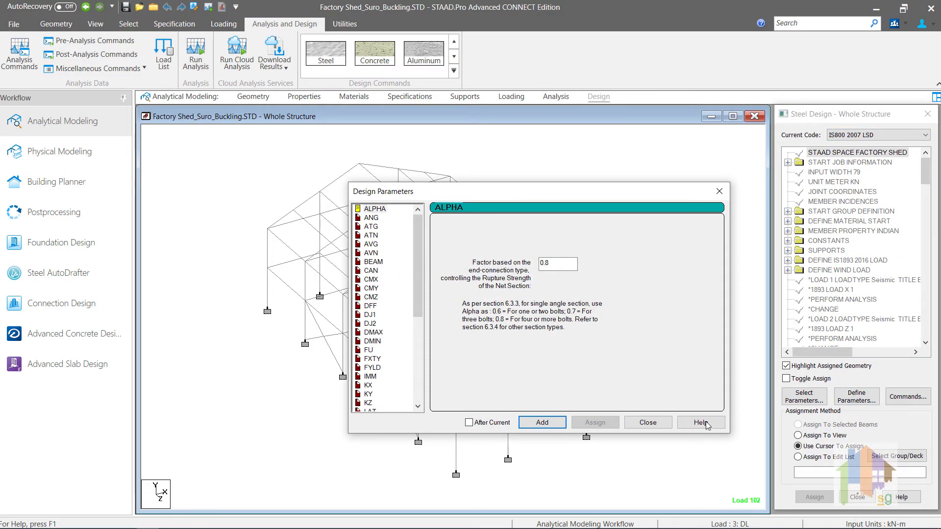
click(701, 423)
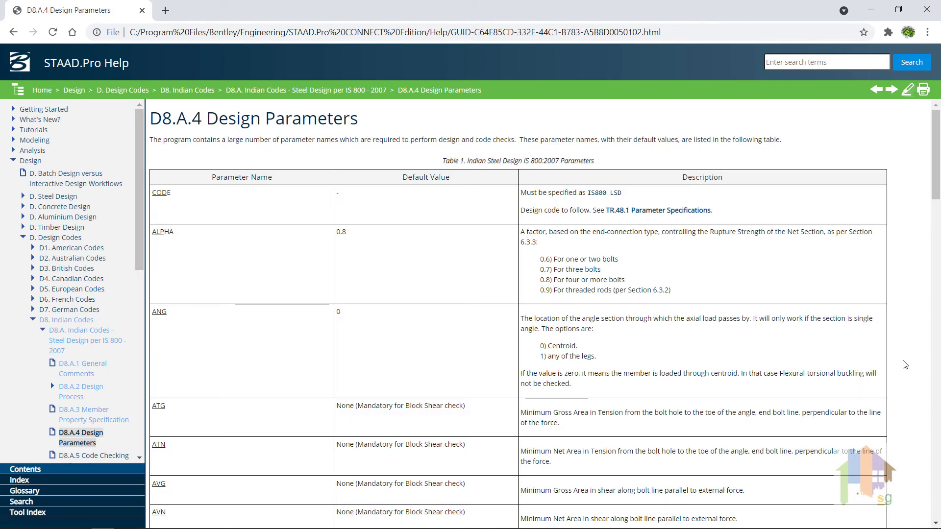
scroll(904, 365, down, 3)
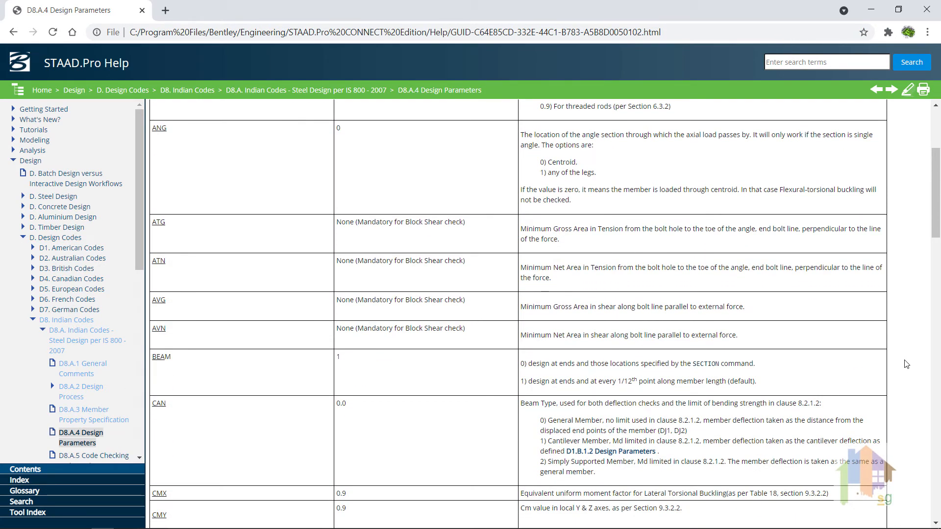
scroll(905, 364, down, 2)
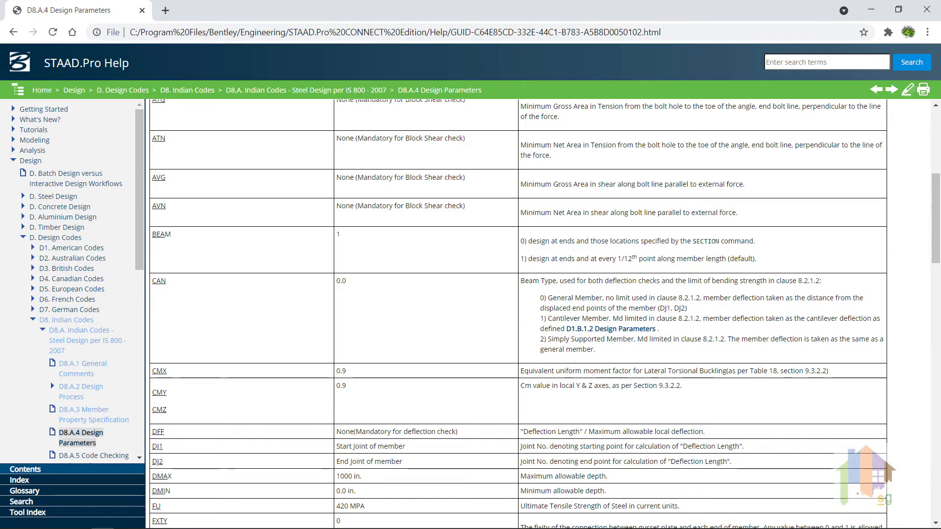
click(873, 11)
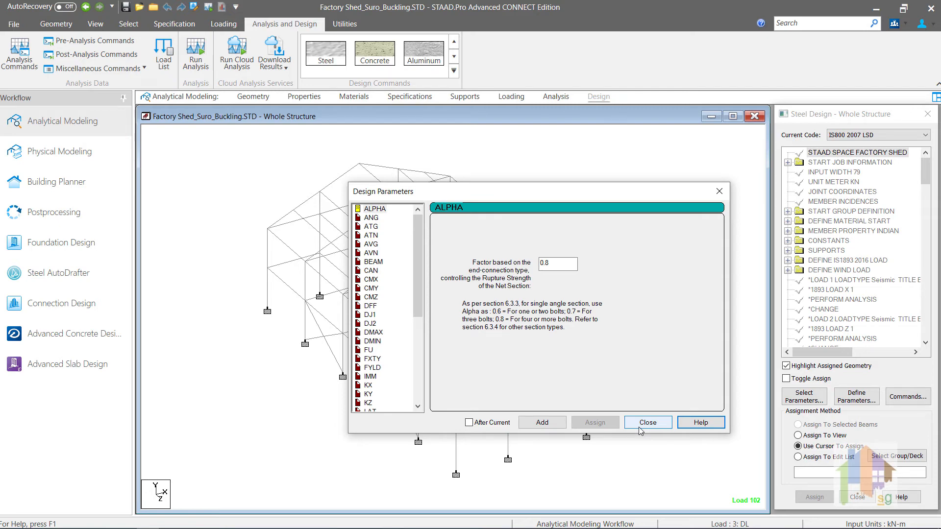
click(640, 428)
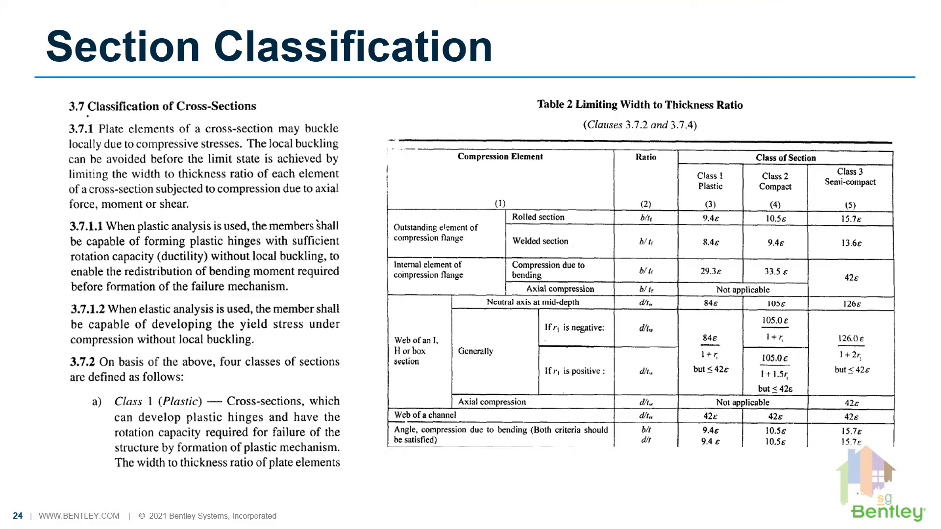